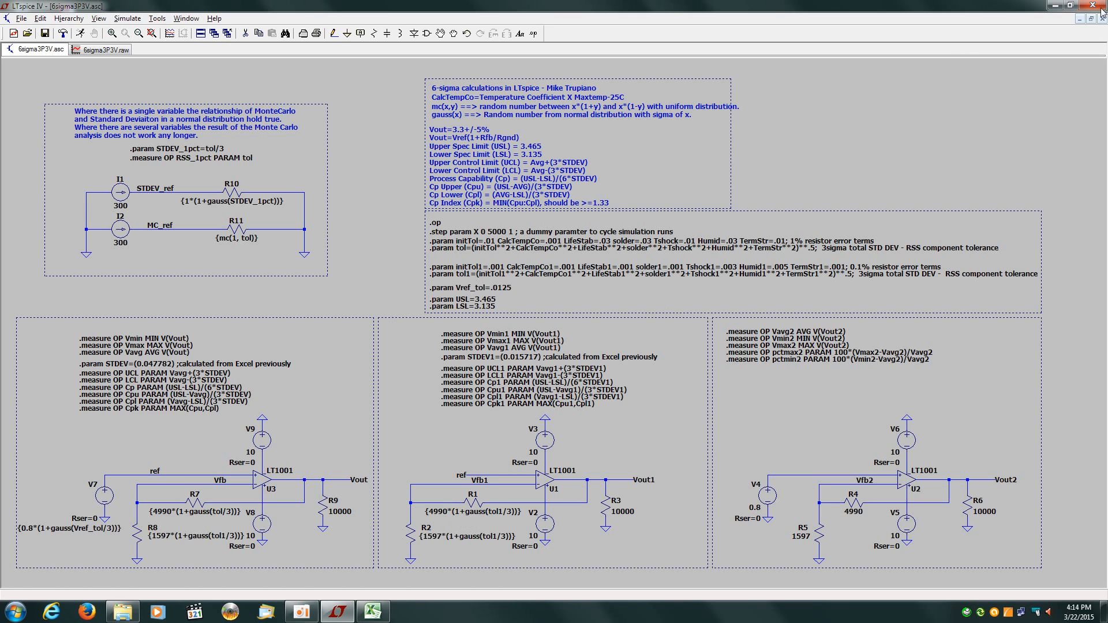
# Restore the maximized schematic window so the V(vout)/V(vout1) plot tiles above it
pyautogui.click(1091, 19)
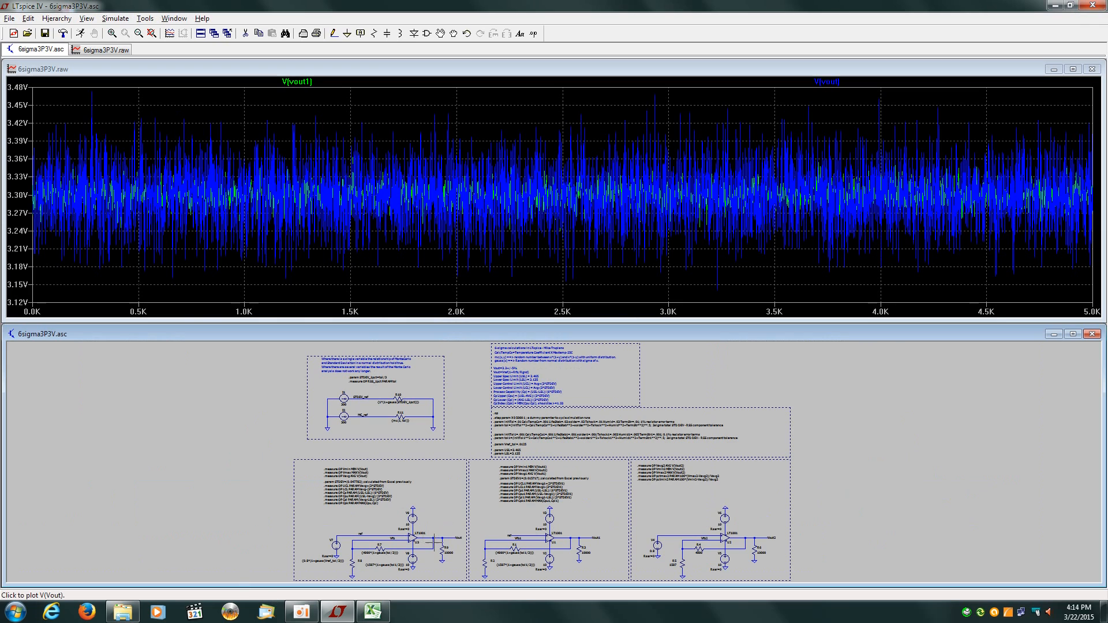
# Probe the Vout and Vout1 nets so both traces are plotted together
pyautogui.click(439, 538)
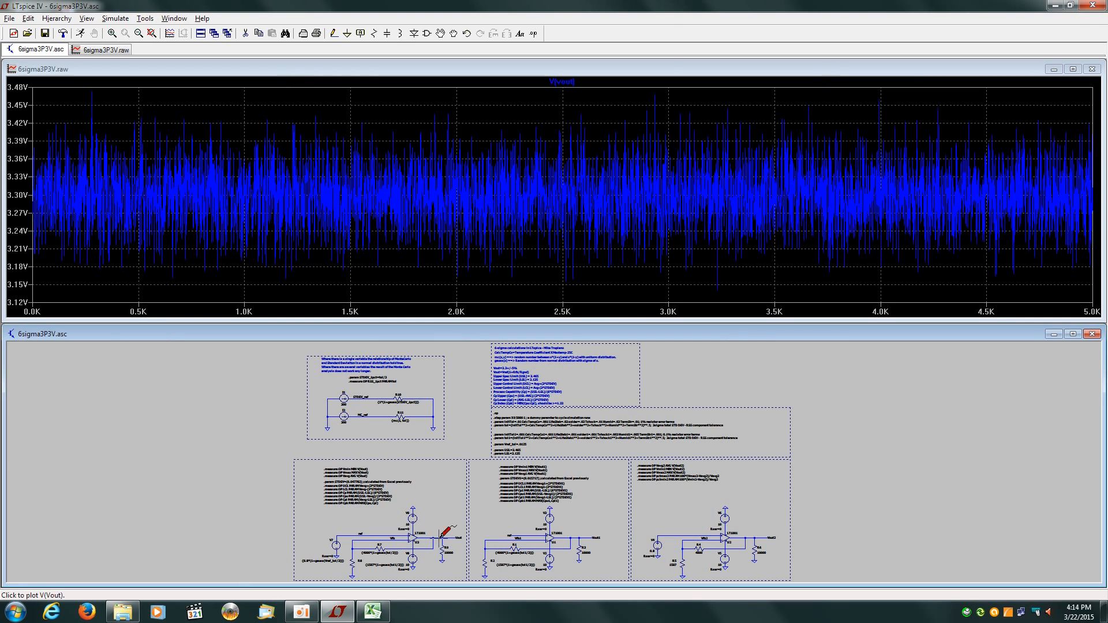
pyautogui.click(579, 538)
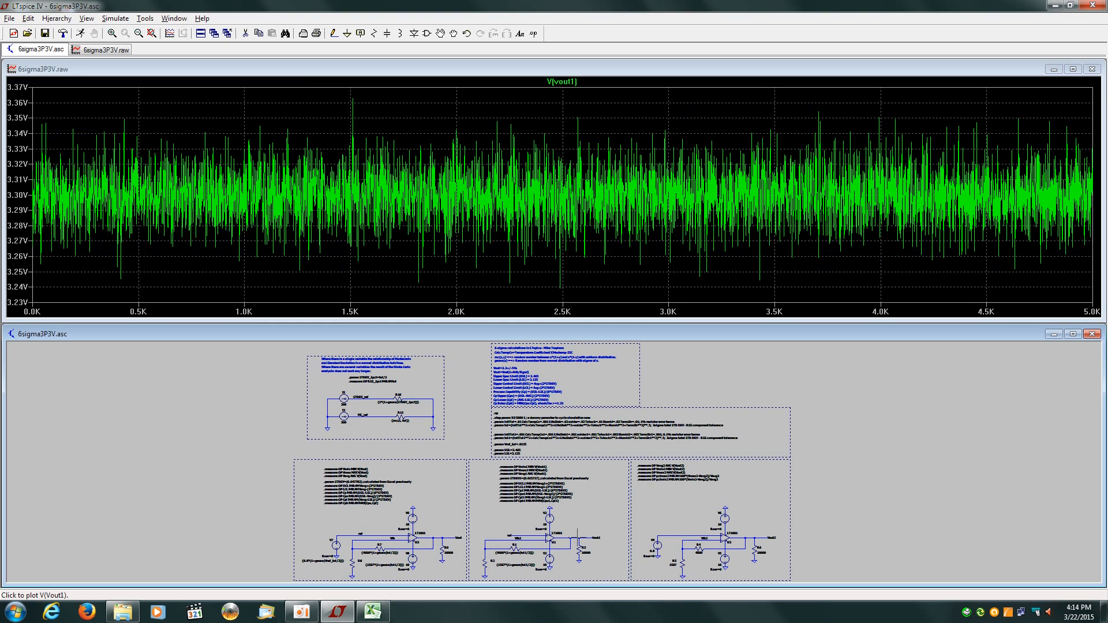
pyautogui.click(444, 537)
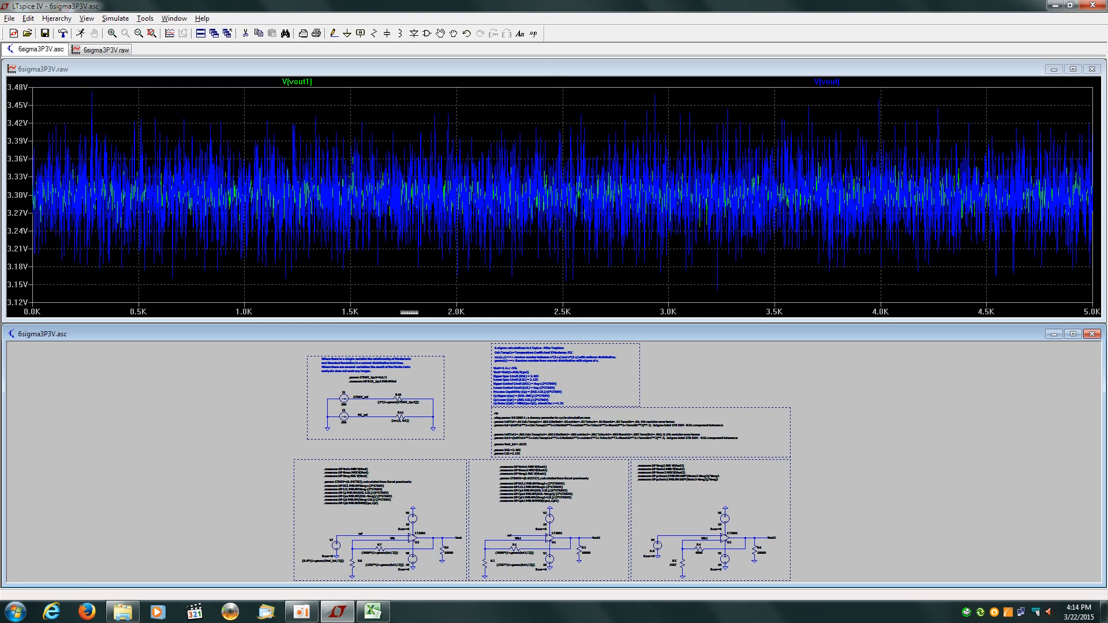
# Export V(vout) and V(vout1) to 6sigma3P3V.txt, then bring up the Excel workbook
pyautogui.click(32, 81)
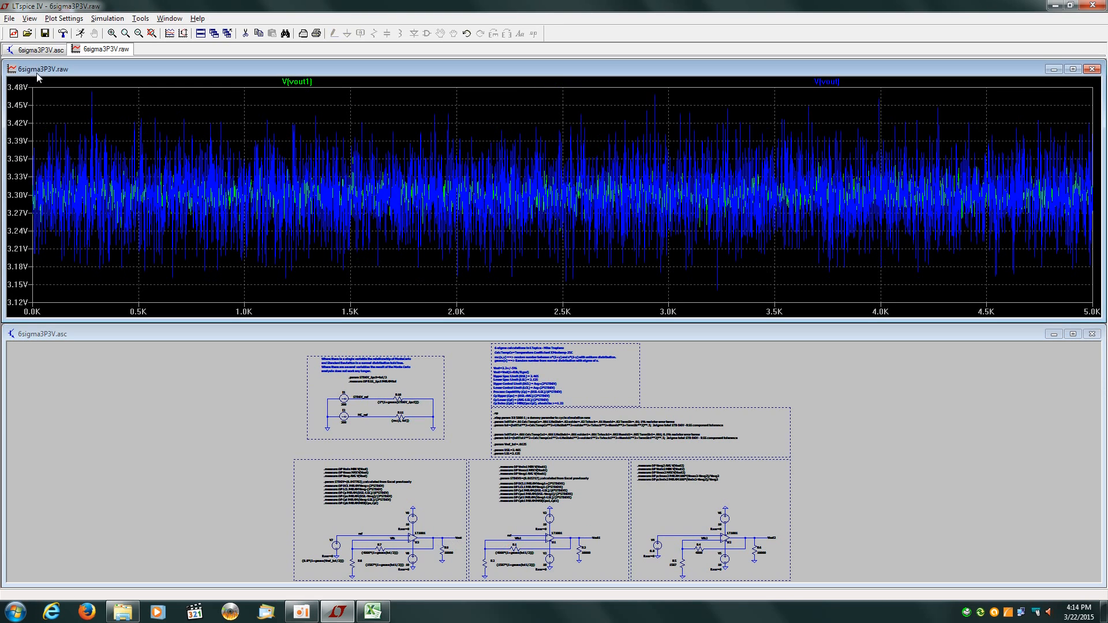
pyautogui.click(10, 18)
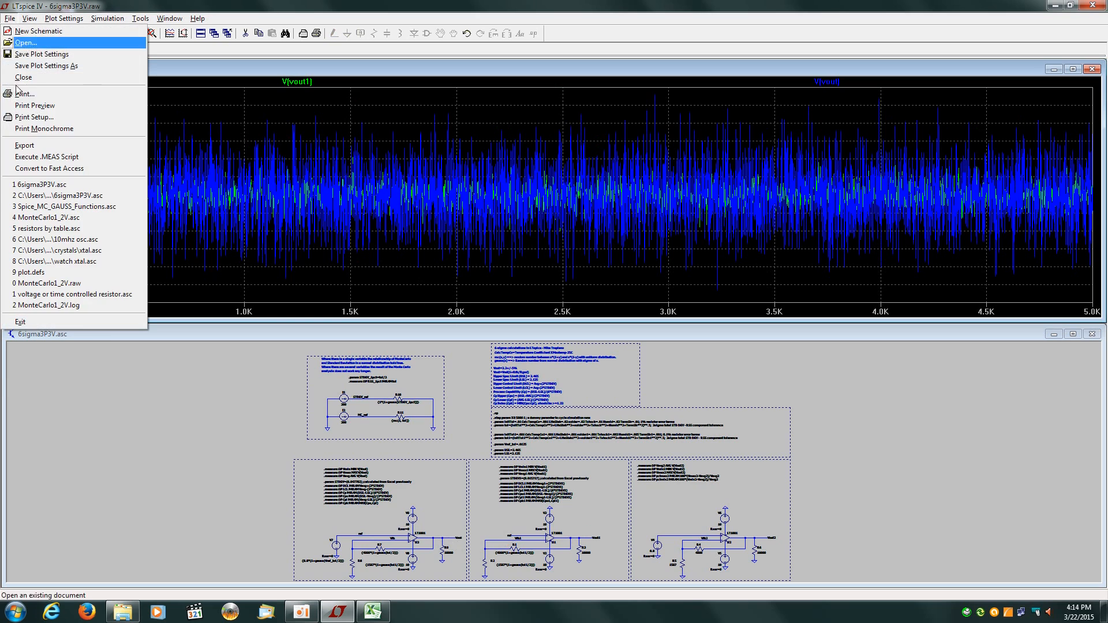
pyautogui.click(52, 150)
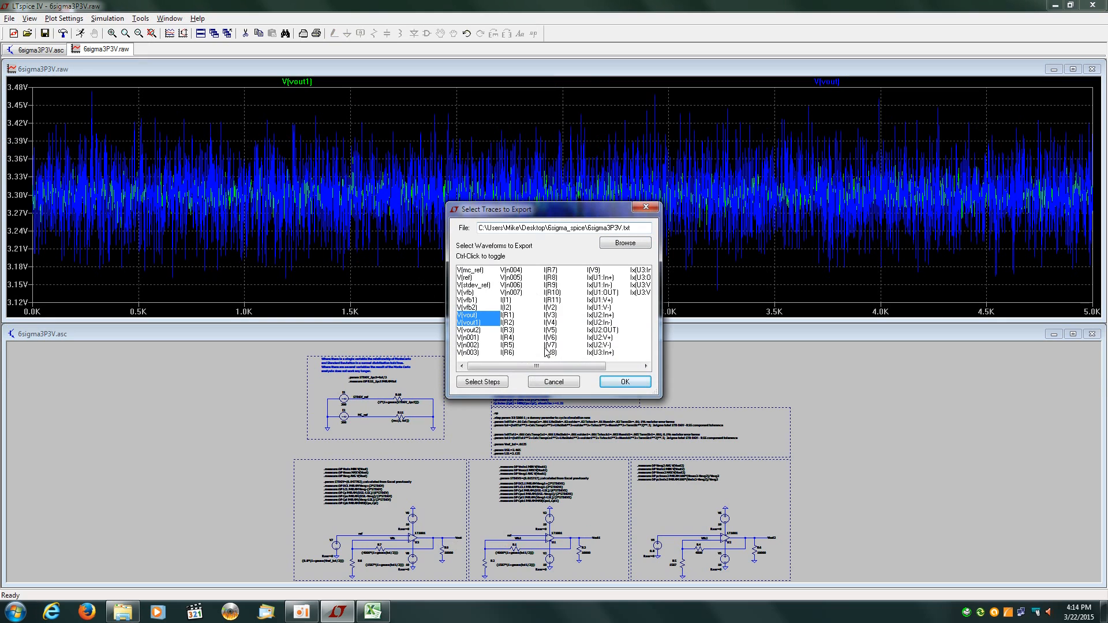
pyautogui.click(625, 381)
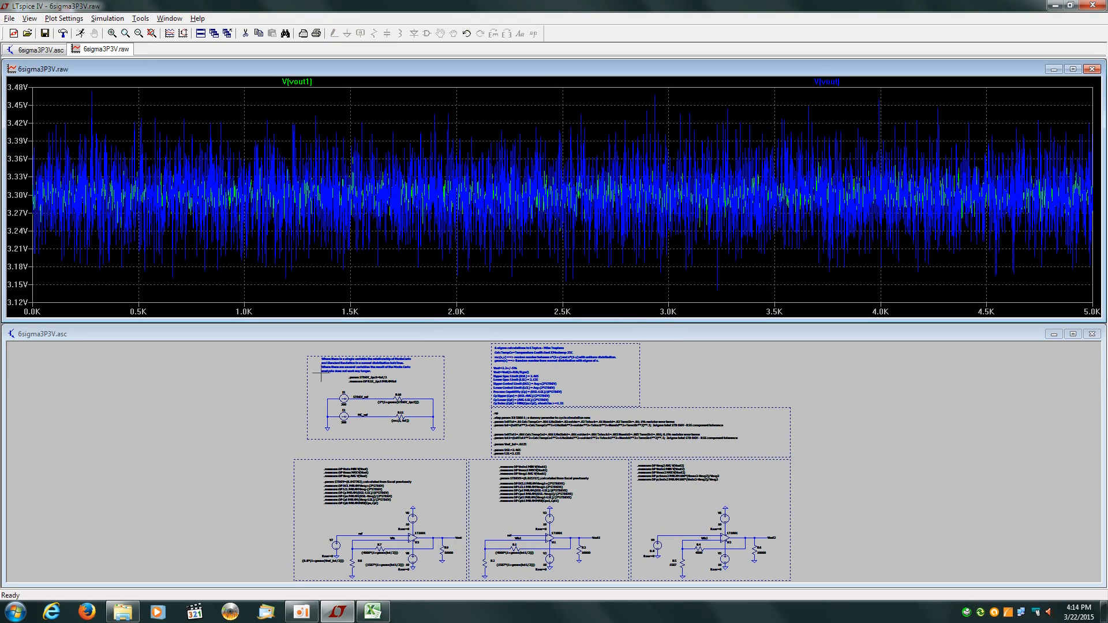
pyautogui.click(386, 611)
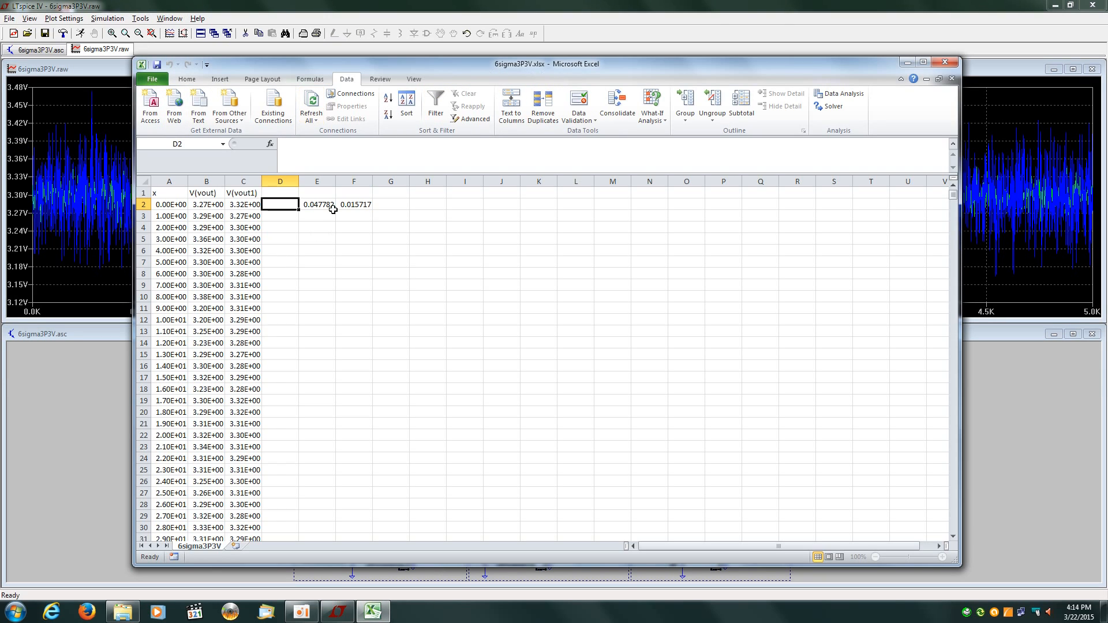
# Inspect the STDEV.P formulas in E2 (0.047782) and F2 (0.015717), then return to LTspice
pyautogui.click(325, 205)
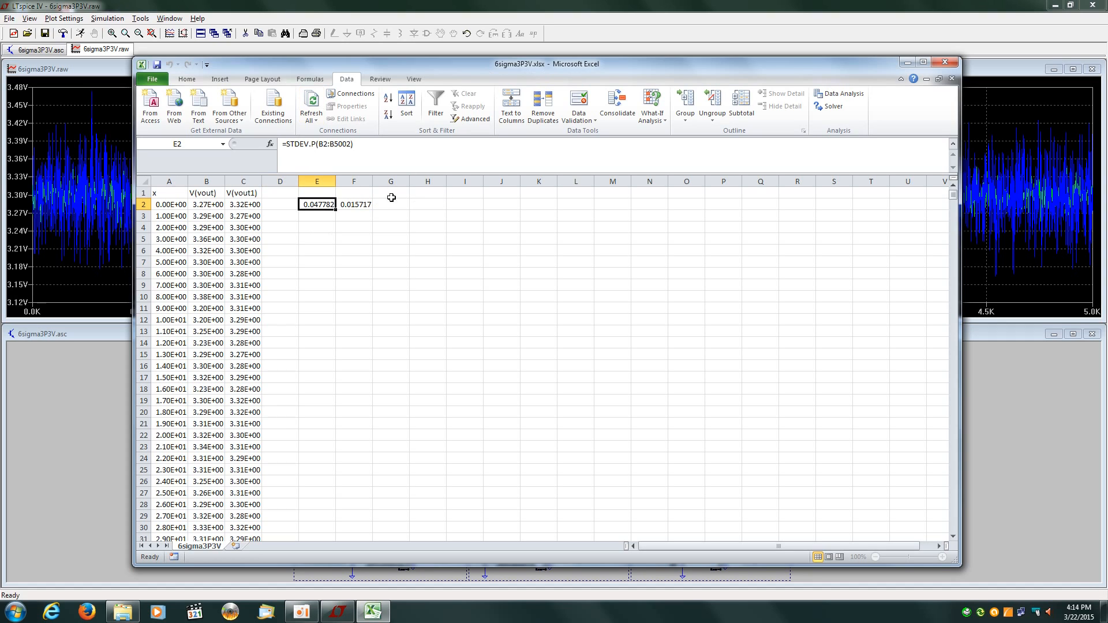
pyautogui.click(354, 205)
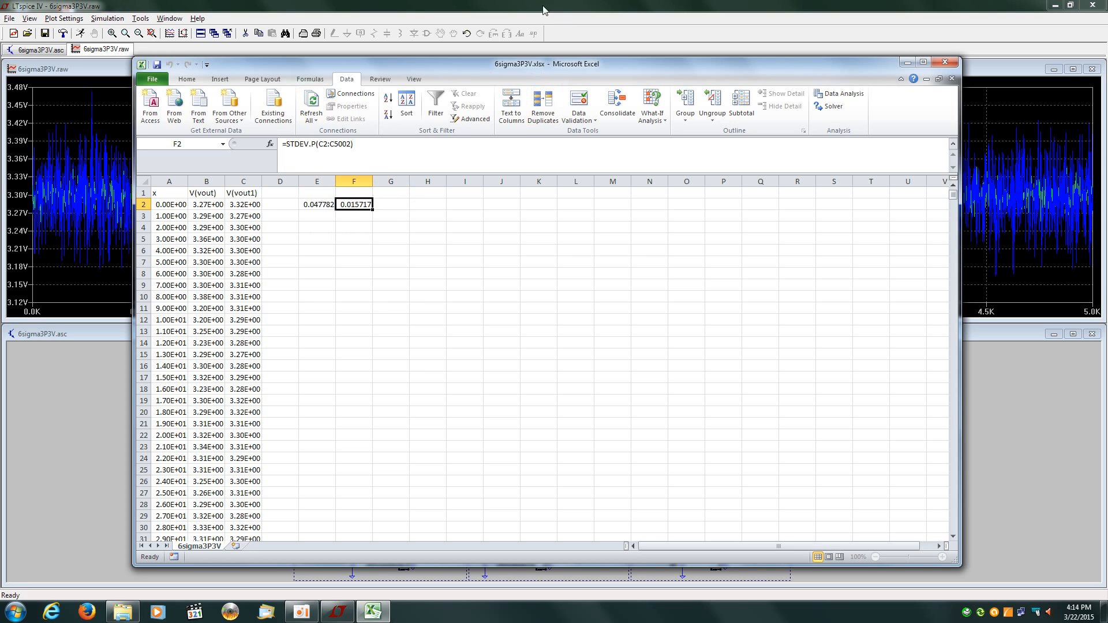
pyautogui.click(520, 7)
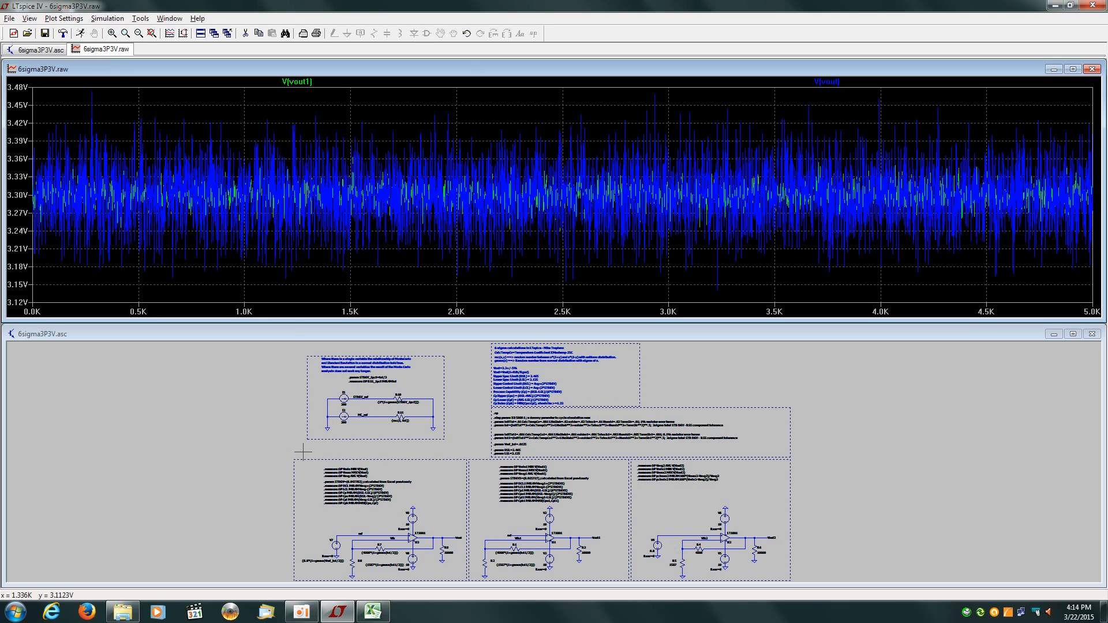
# Zoom the schematic onto the two .measure blocks using STDEV=0.047782 and STDEV1=0.015717
pyautogui.click(289, 341)
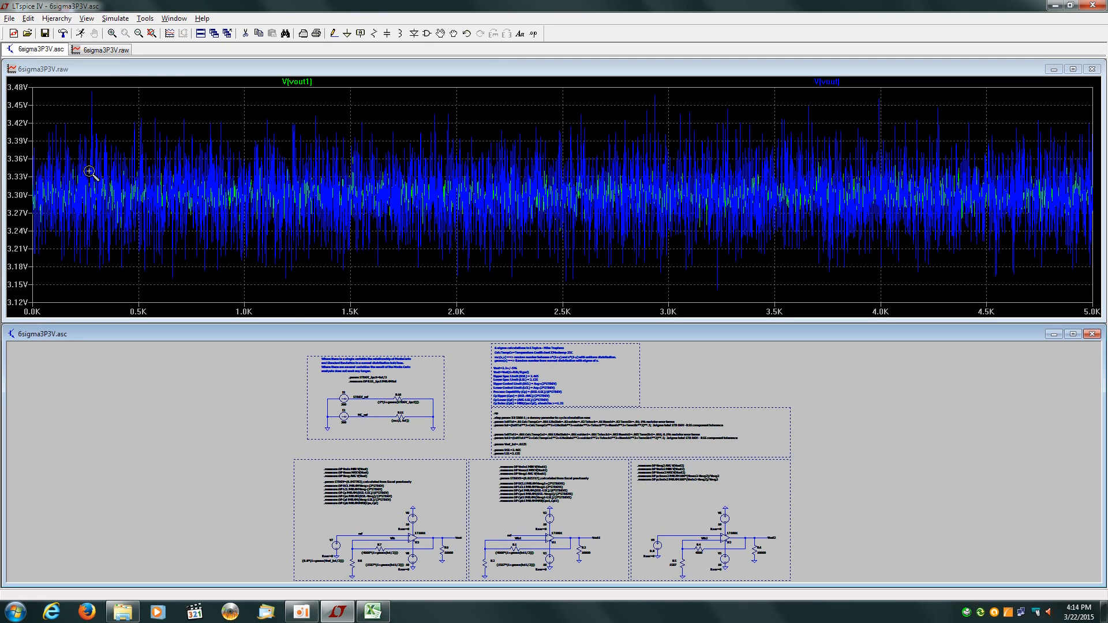
pyautogui.click(112, 33)
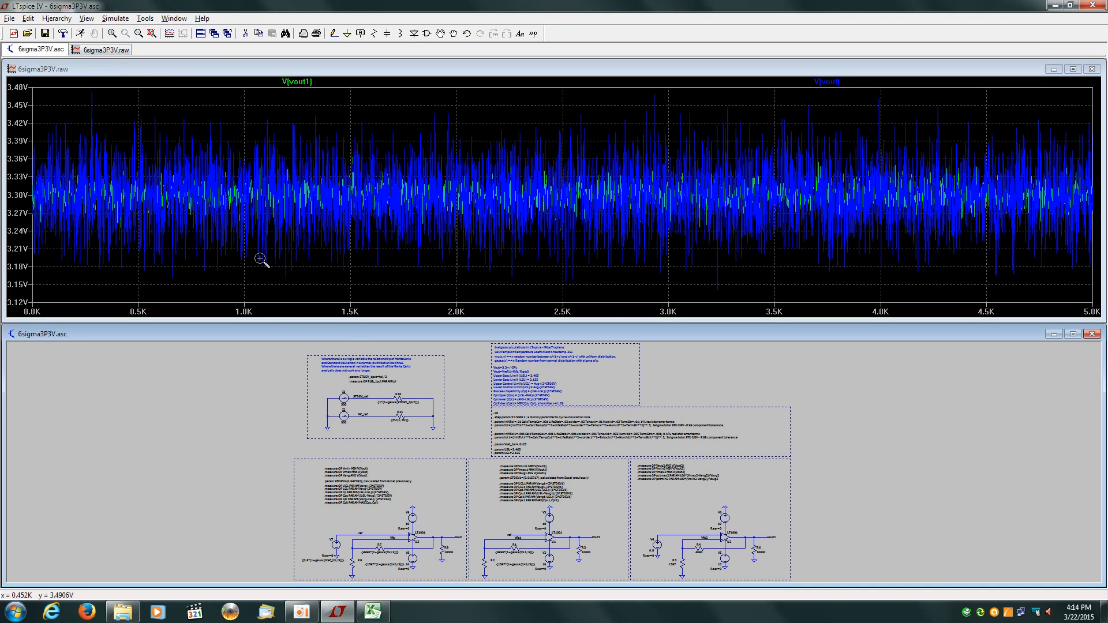
pyautogui.moveTo(314, 452); pyautogui.dragTo(609, 511)
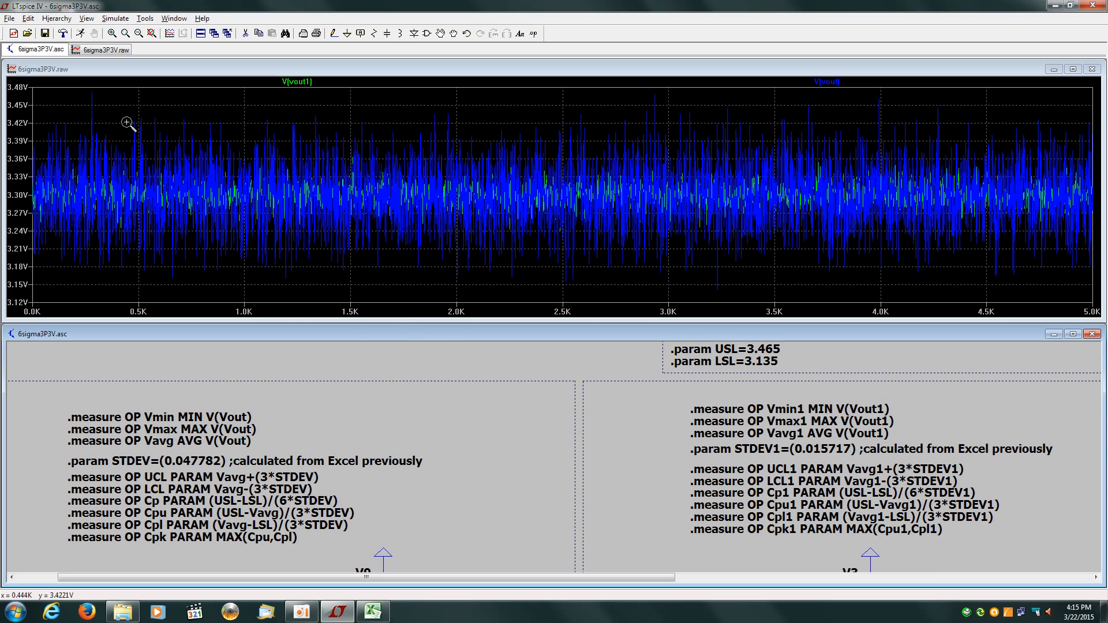
pyautogui.click(9, 19)
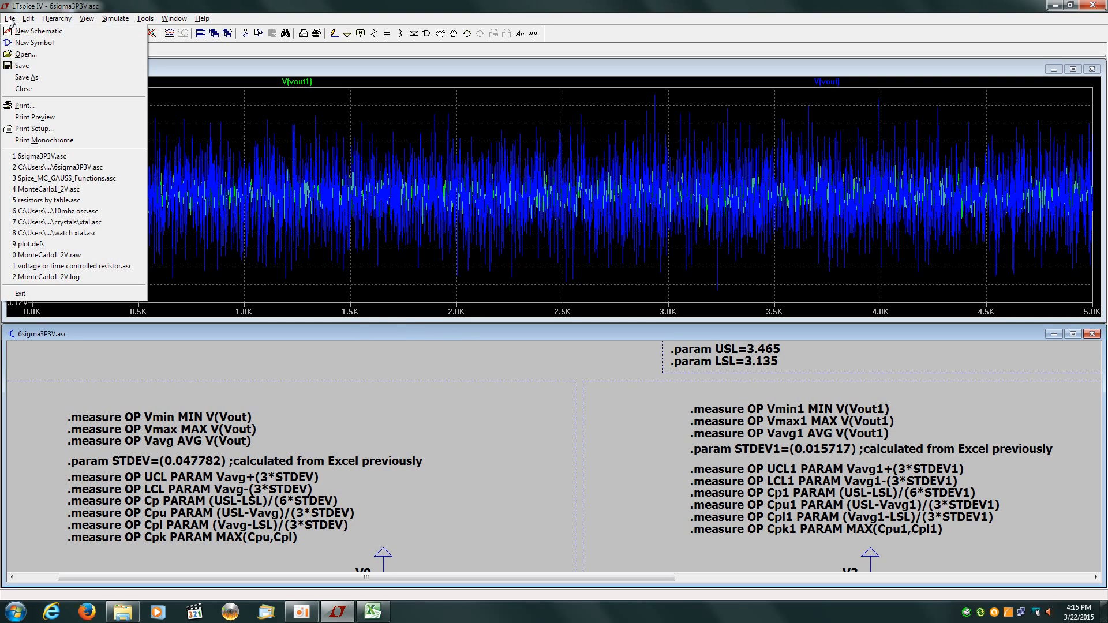
# View the SPICE error log, highlighting cpk1 3.50052 and cpk 1.15618, then close it
pyautogui.moveTo(91, 20)
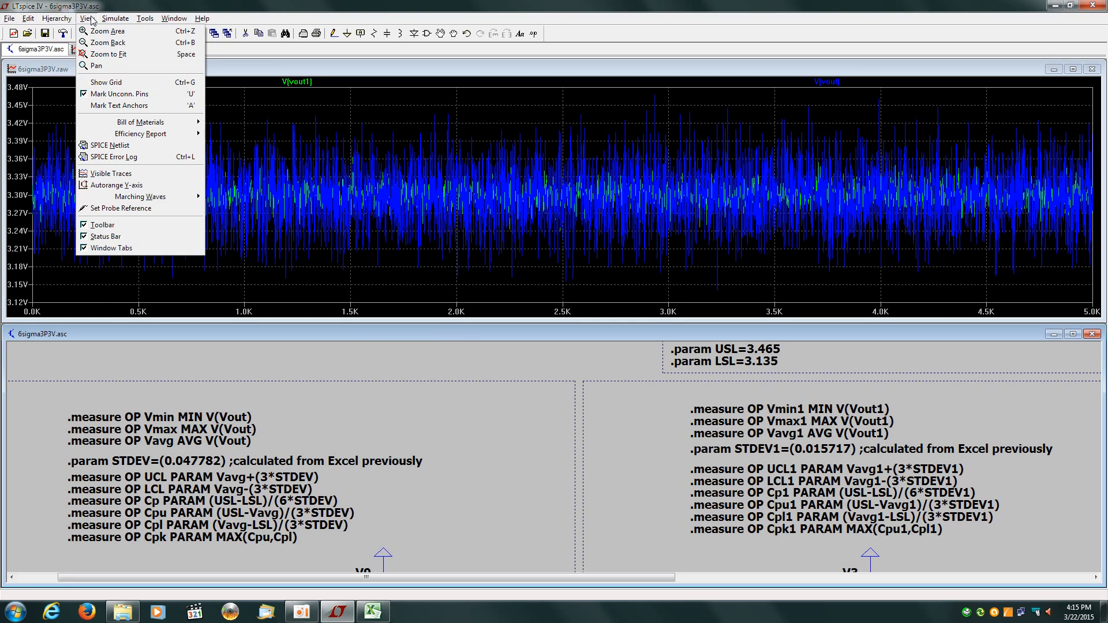
pyautogui.click(121, 156)
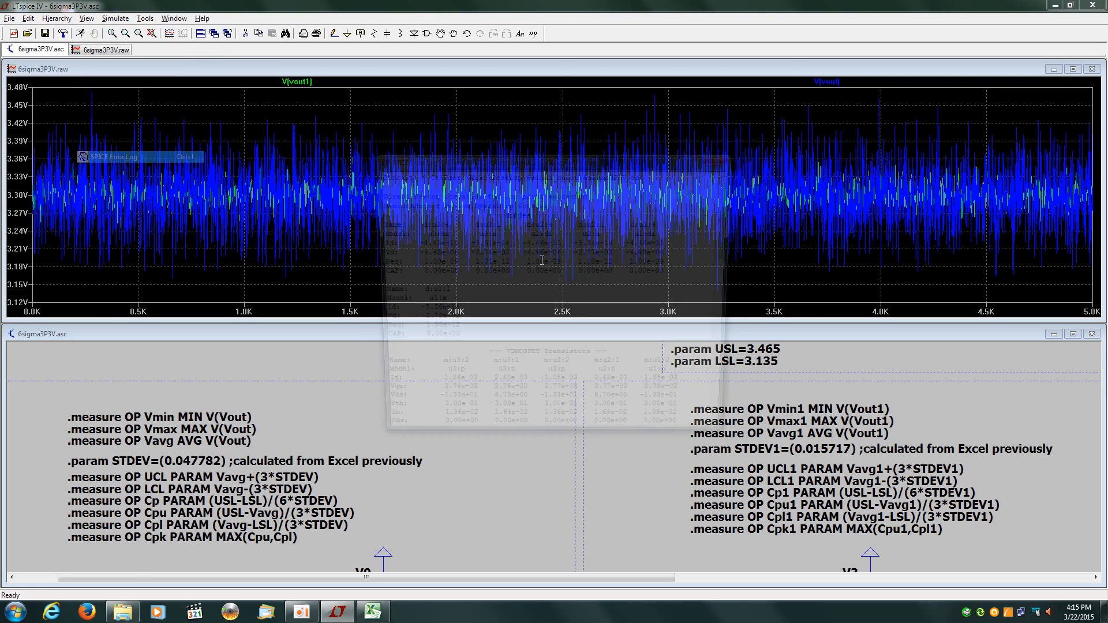
pyautogui.moveTo(731, 222); pyautogui.dragTo(728, 353)
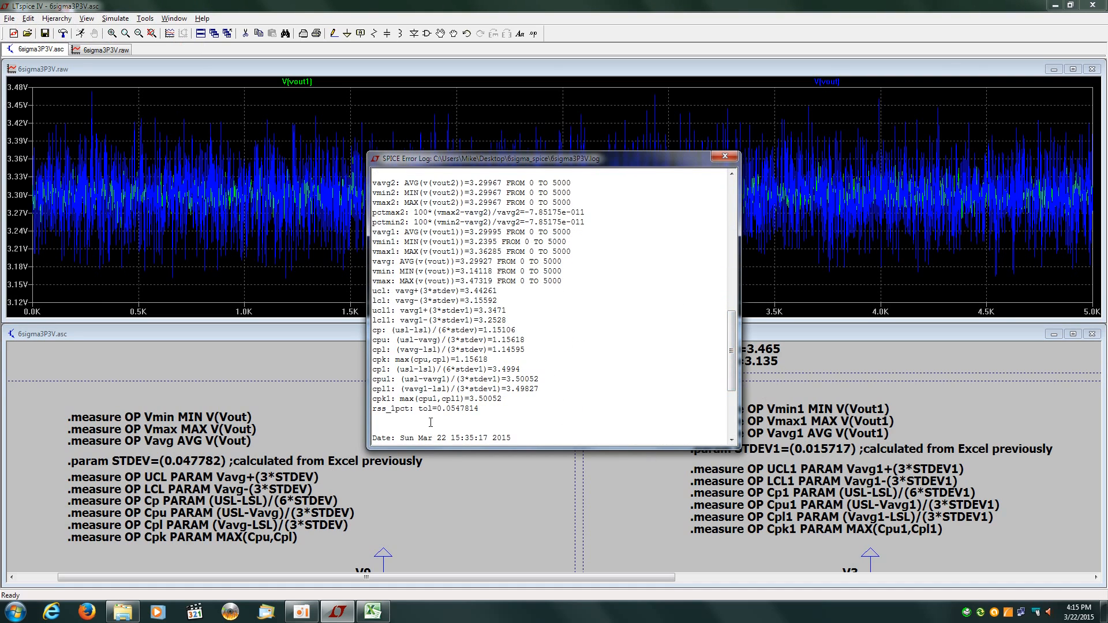
pyautogui.moveTo(469, 400); pyautogui.dragTo(505, 400)
pyautogui.moveTo(456, 358); pyautogui.dragTo(491, 359)
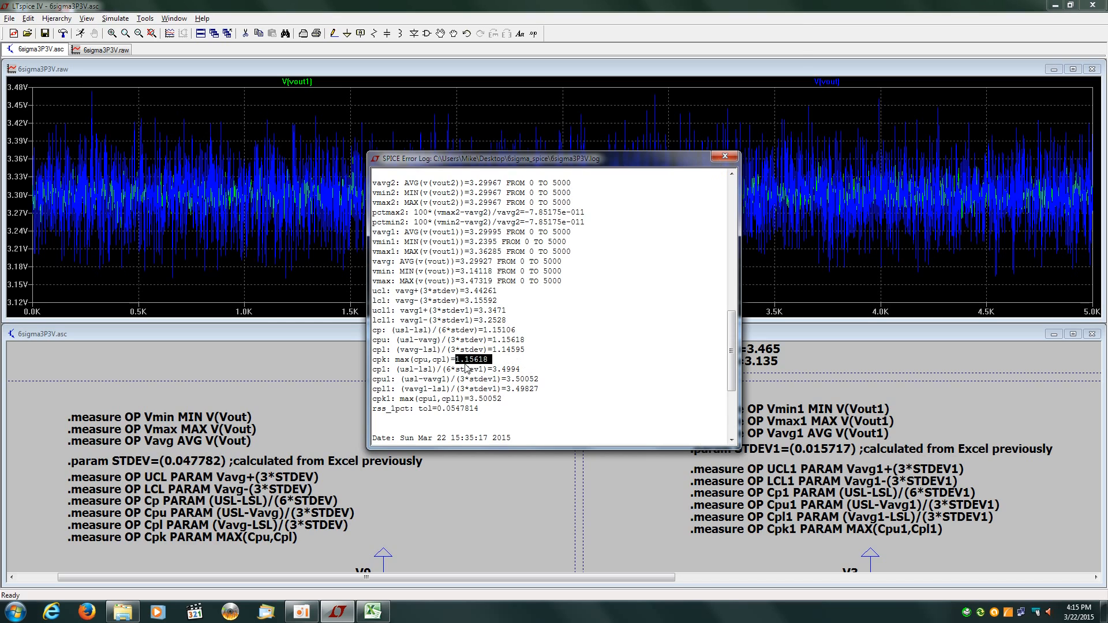
pyautogui.click(726, 157)
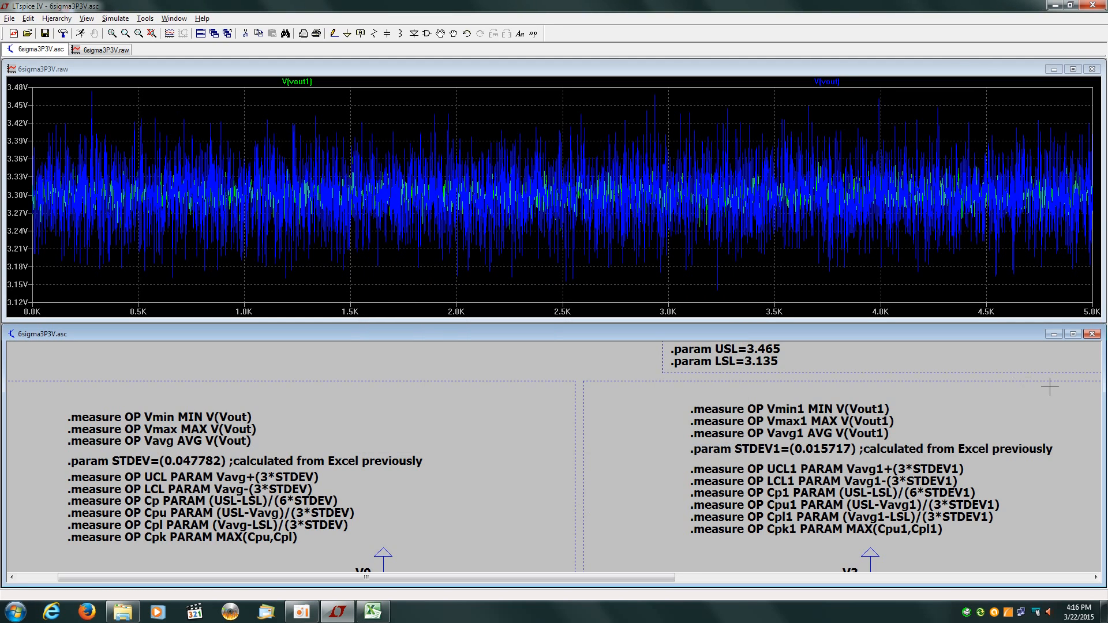
# Maximize the schematic, select the Pan tool, and bring 6sigma3P3V.xlsx to the front
pyautogui.click(1073, 334)
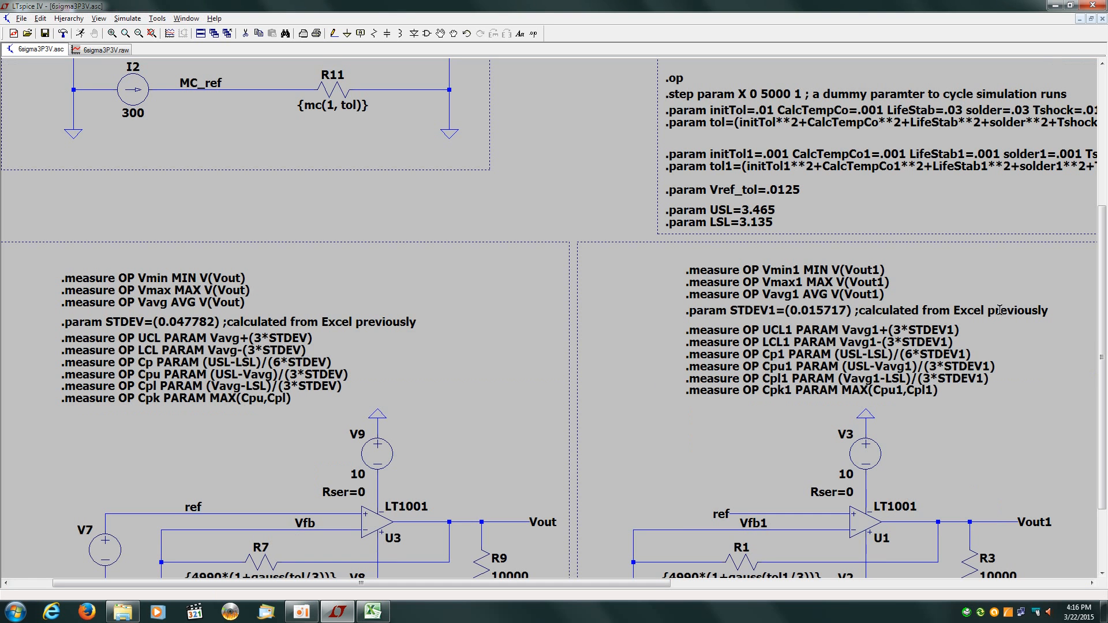
pyautogui.click(453, 34)
pyautogui.click(372, 612)
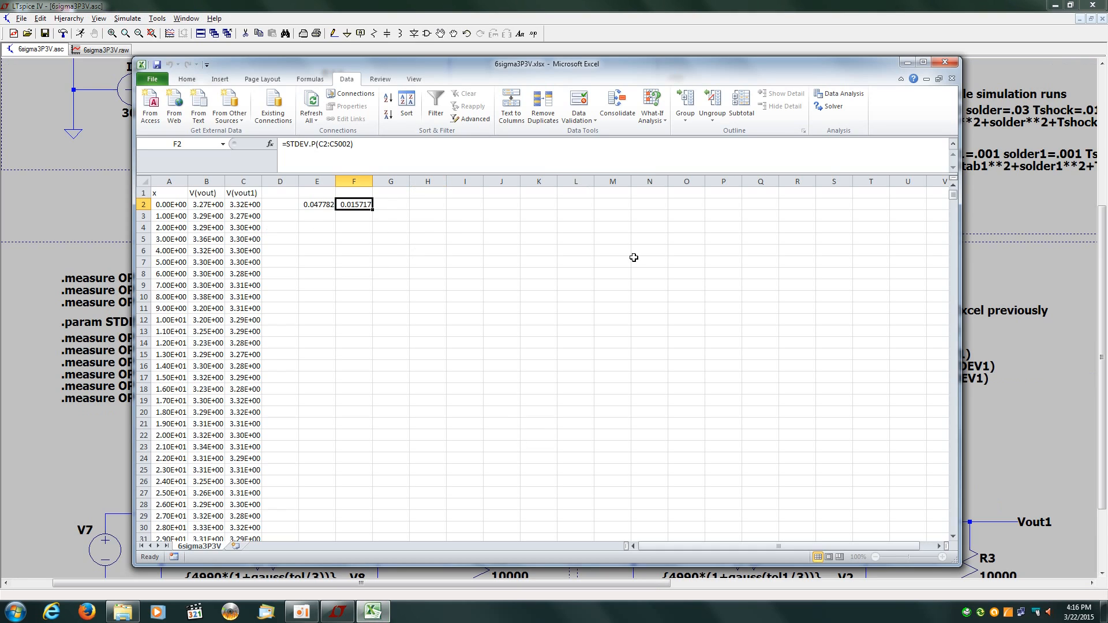
# Preview Random Number Generation settings with Normal distribution, then cancel without generating
pyautogui.click(841, 95)
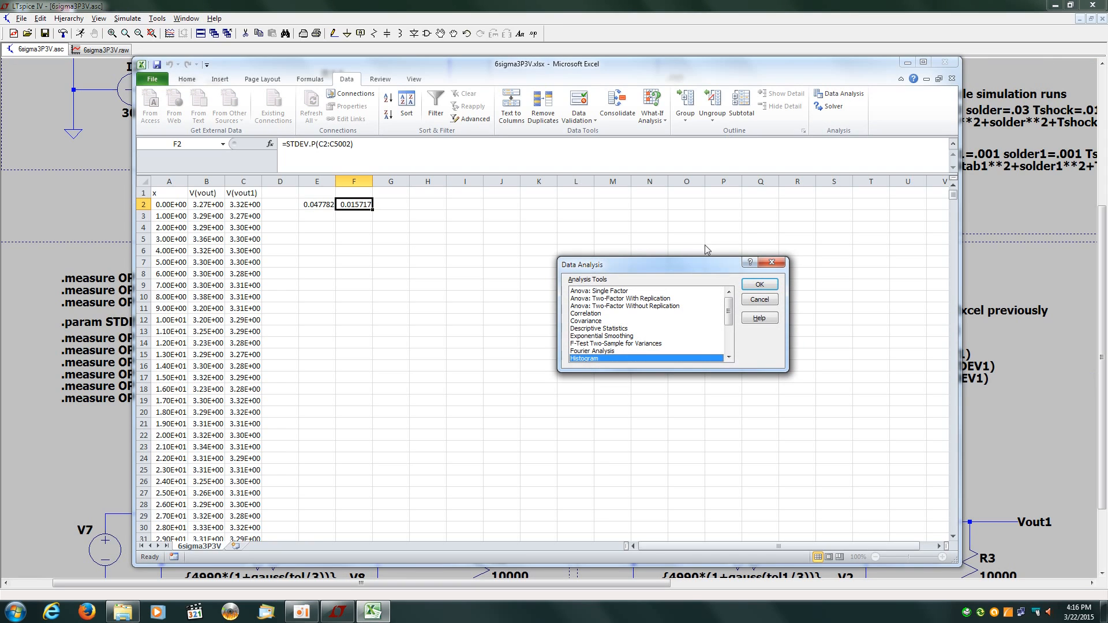
pyautogui.scroll(-3, 621, 346)
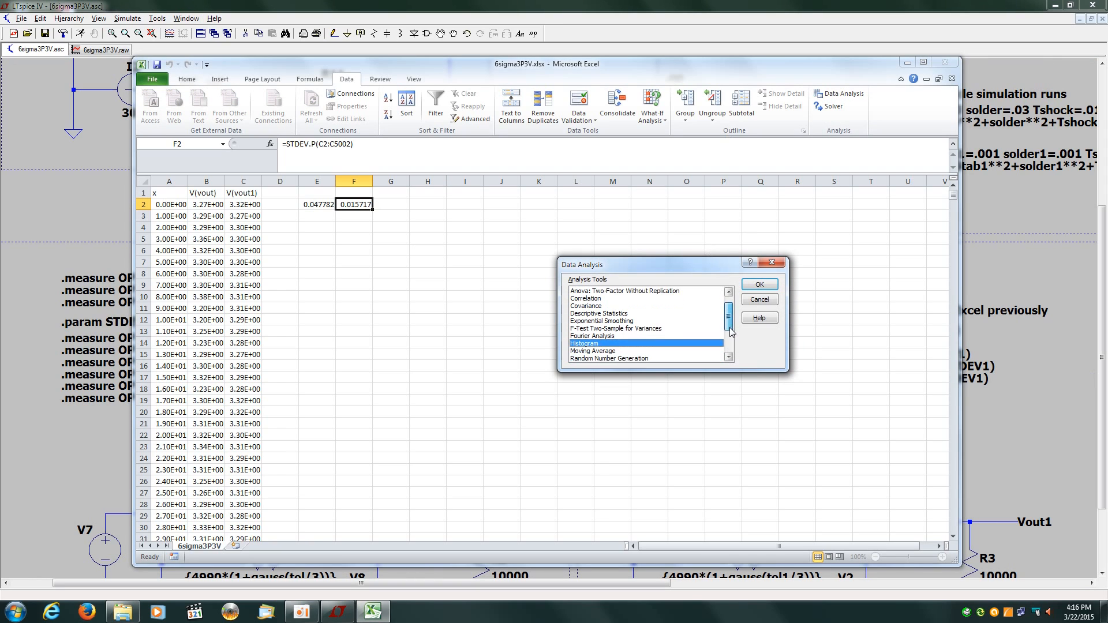
pyautogui.click(579, 336)
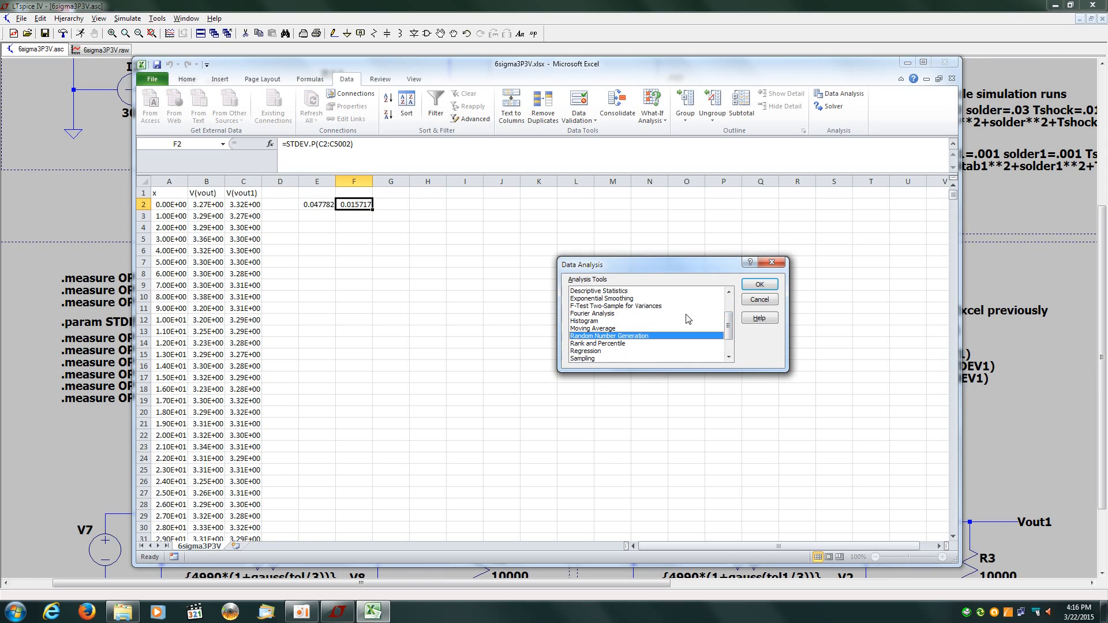
pyautogui.click(759, 285)
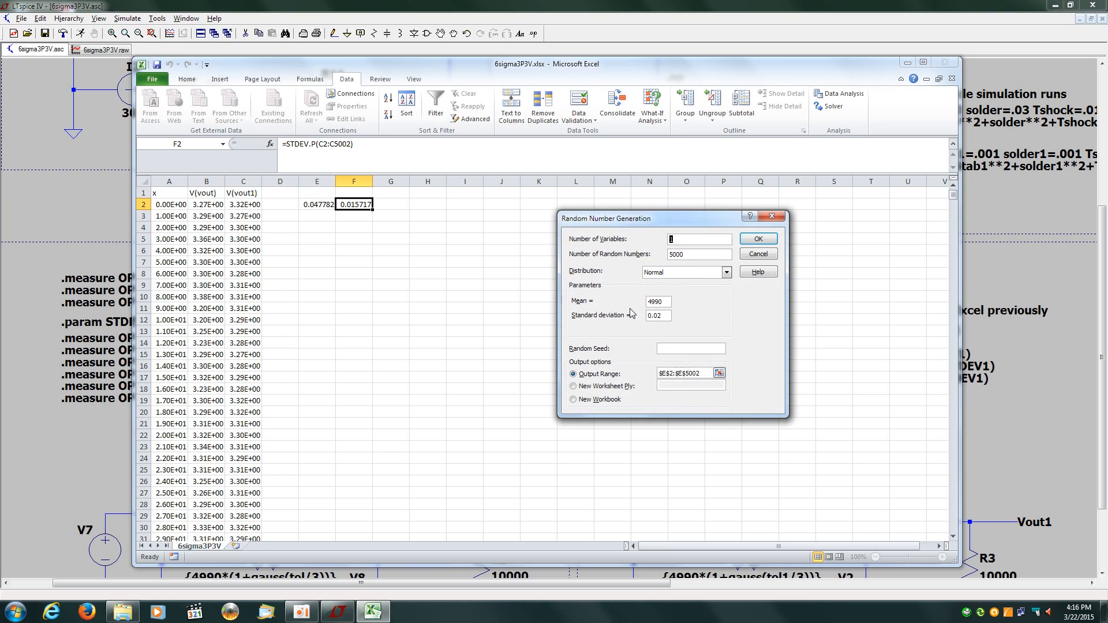
pyautogui.click(727, 273)
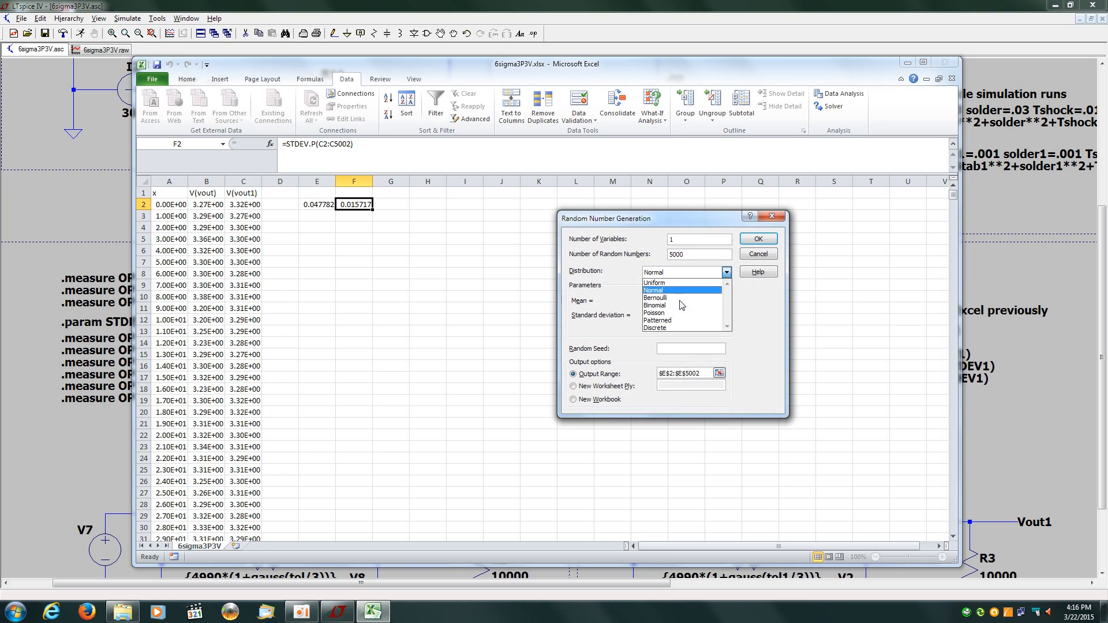
pyautogui.click(675, 280)
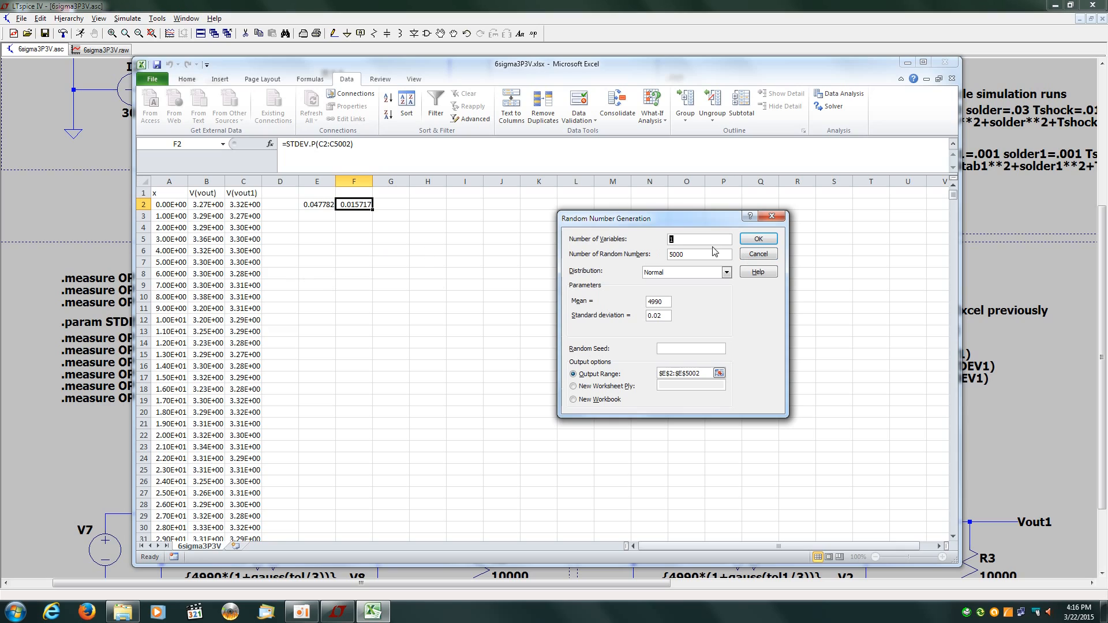
pyautogui.click(757, 255)
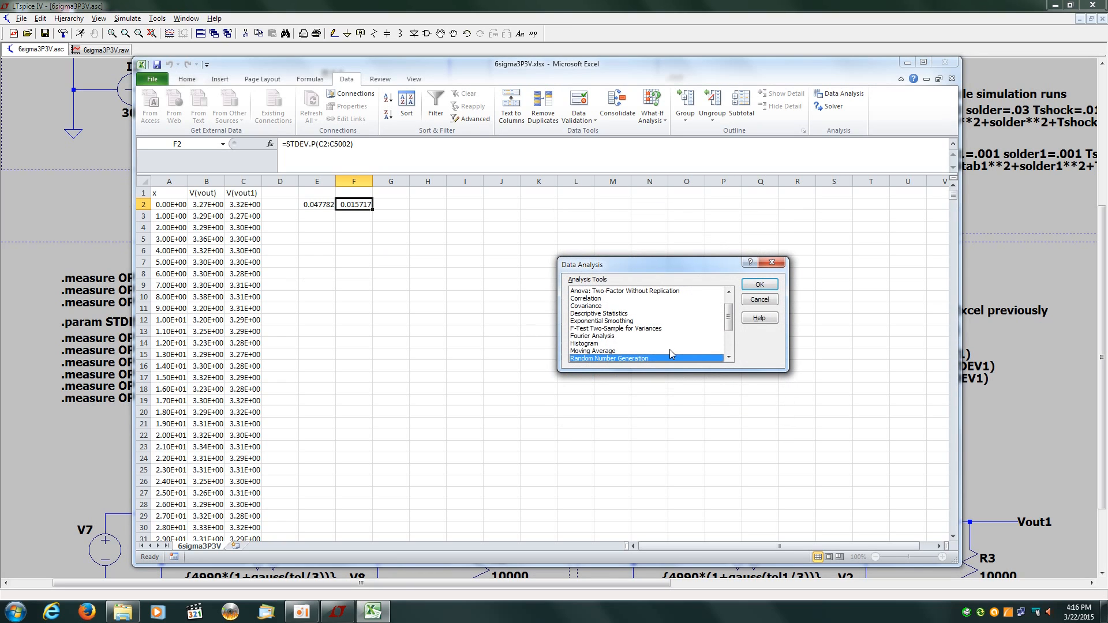
# Preview the Histogram analysis settings, cancel, and return to the LTspice schematic
pyautogui.click(589, 344)
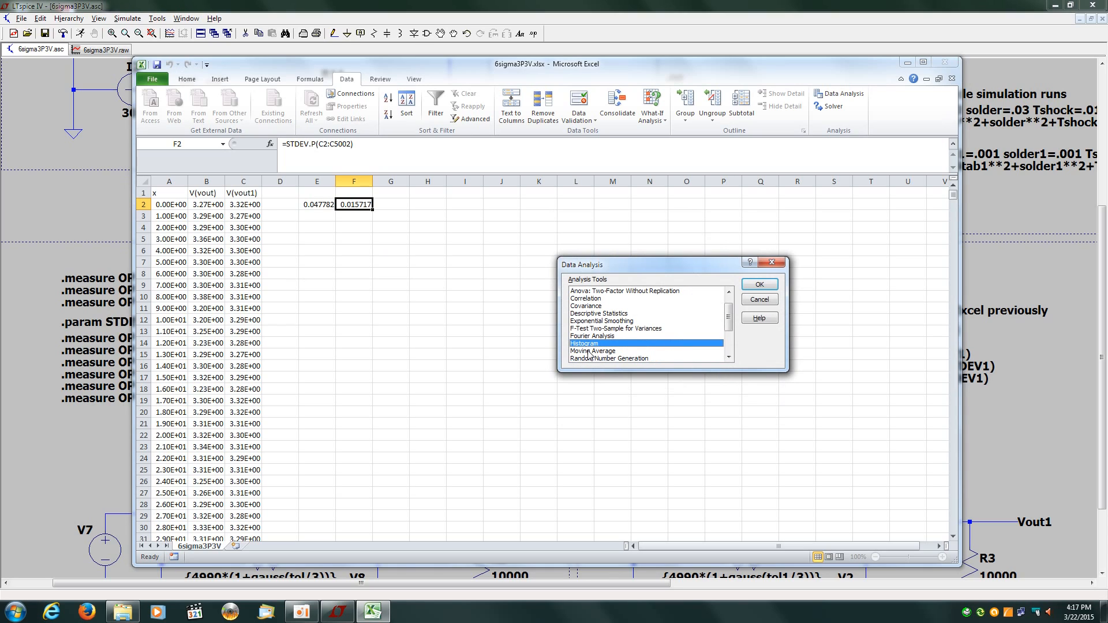
pyautogui.click(747, 287)
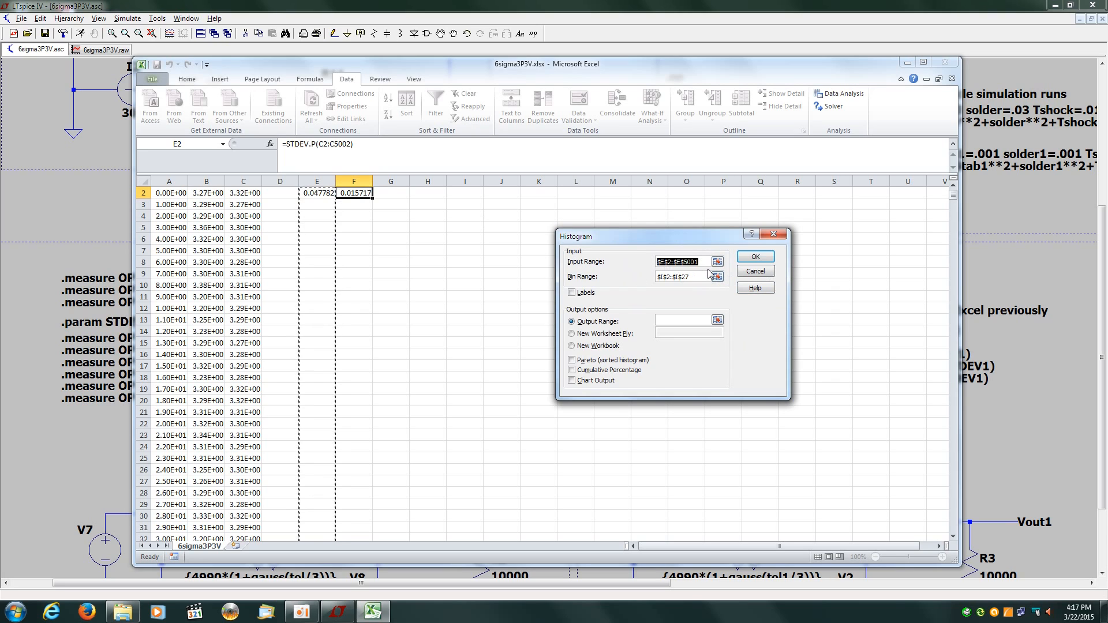
pyautogui.click(755, 277)
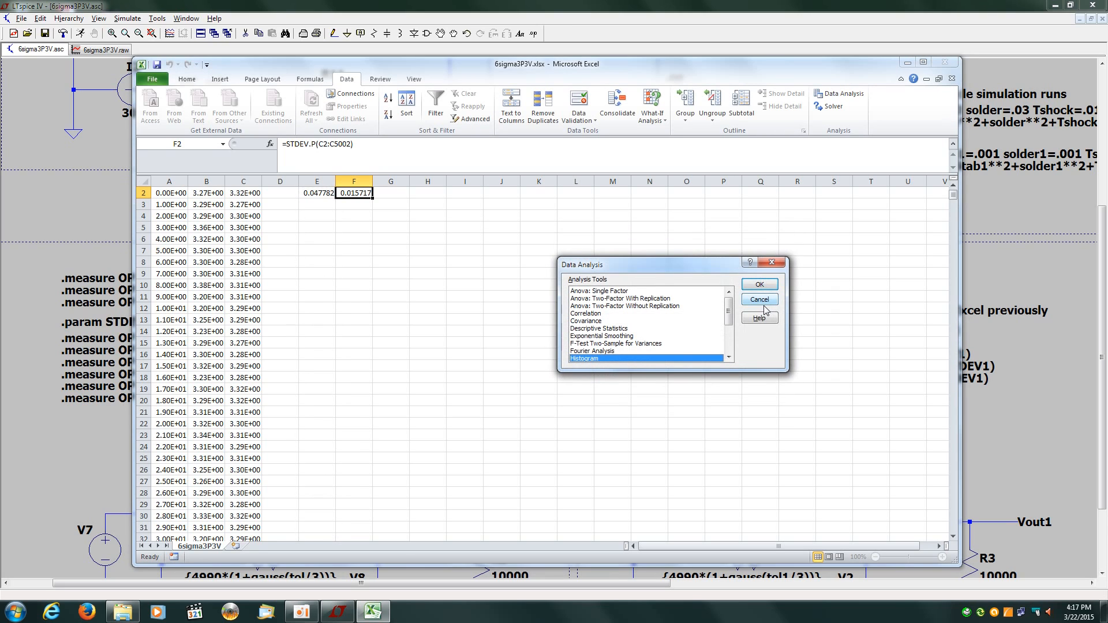
pyautogui.click(760, 302)
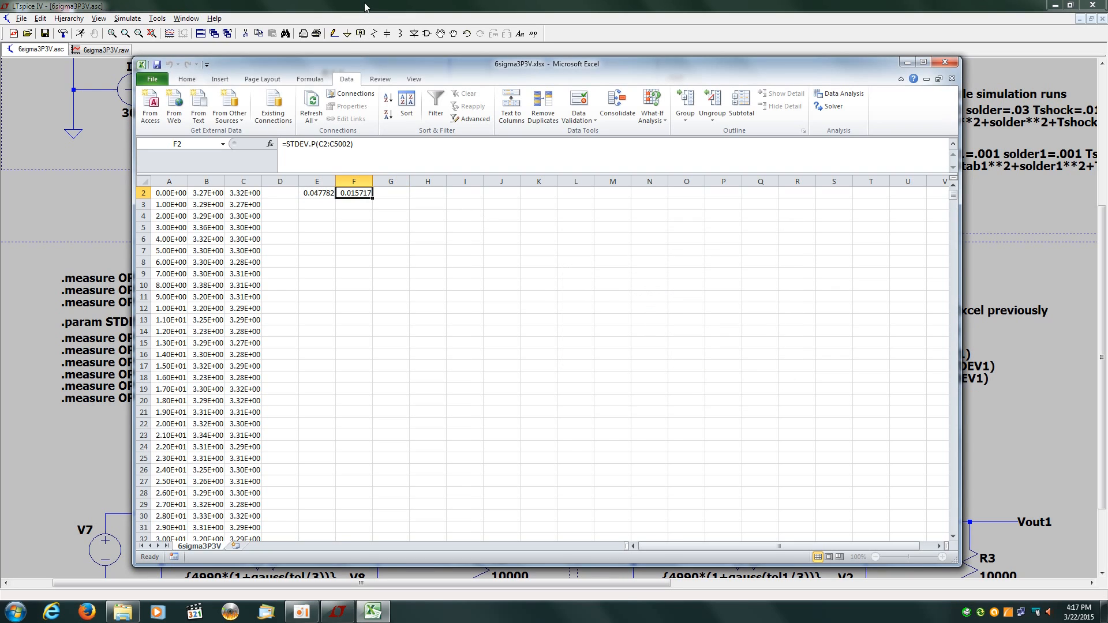
pyautogui.click(364, 7)
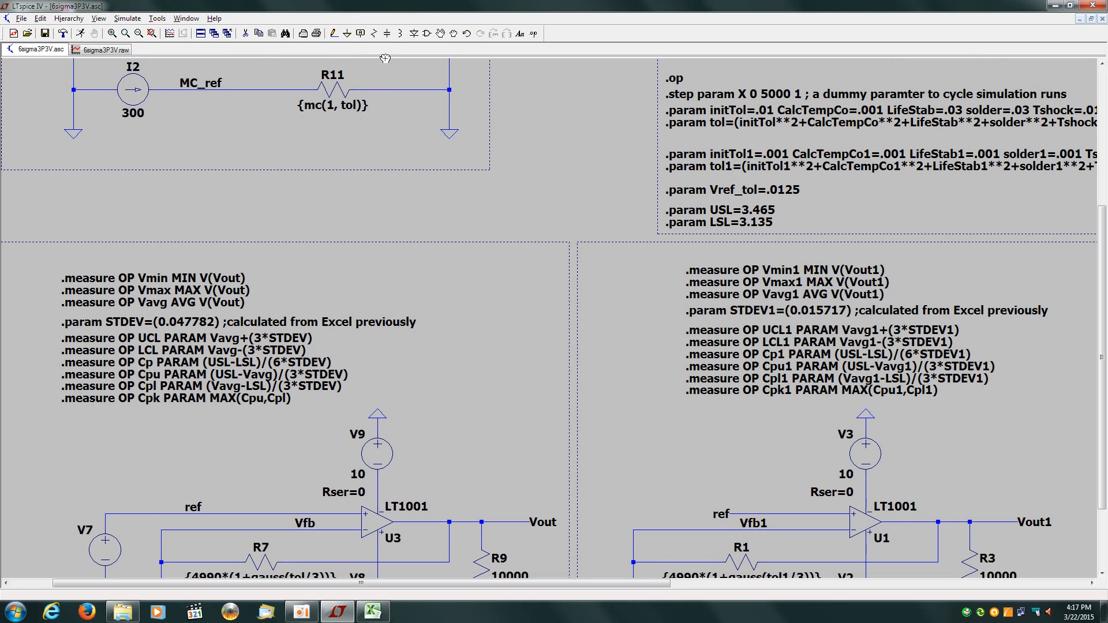
# Fit the whole 6sigma3P3V.asc schematic in view, then open and close Help Topics
pyautogui.click(152, 34)
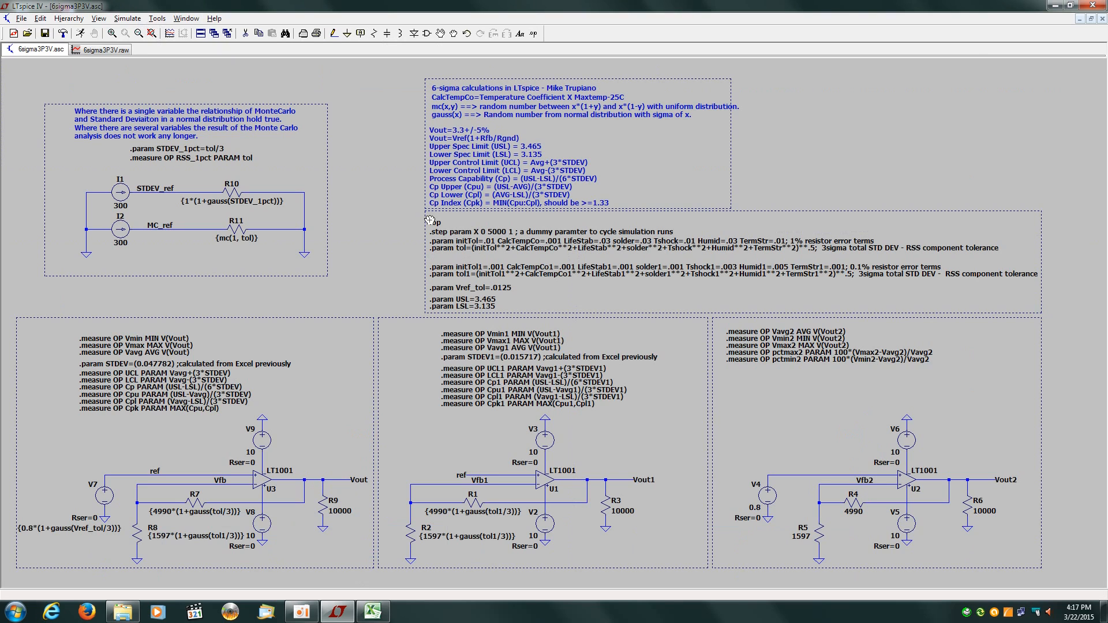
pyautogui.click(214, 19)
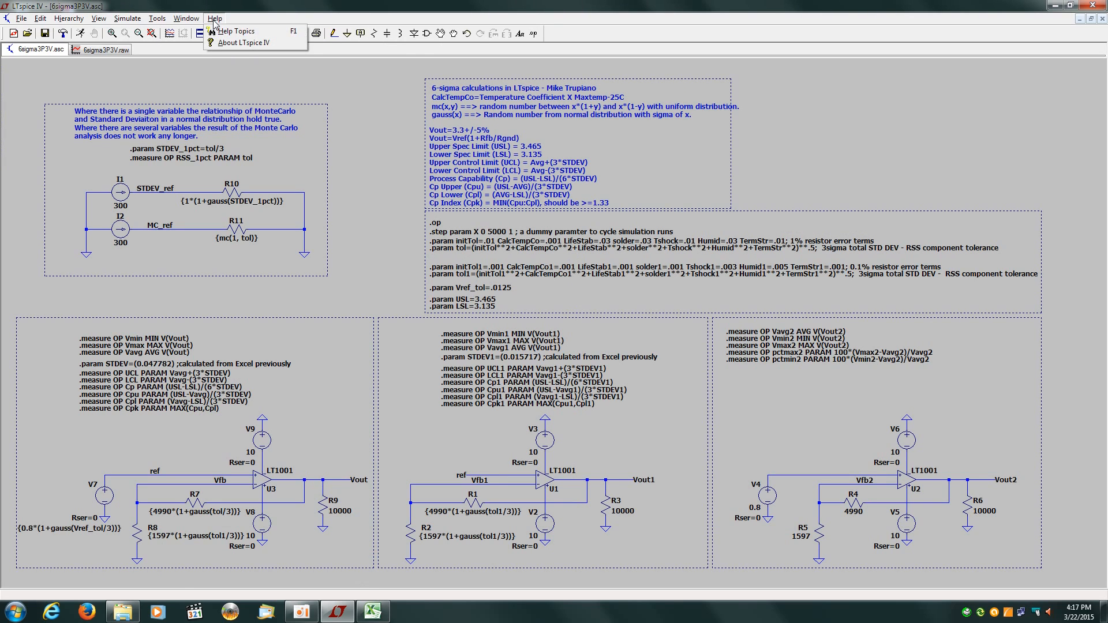
pyautogui.click(237, 31)
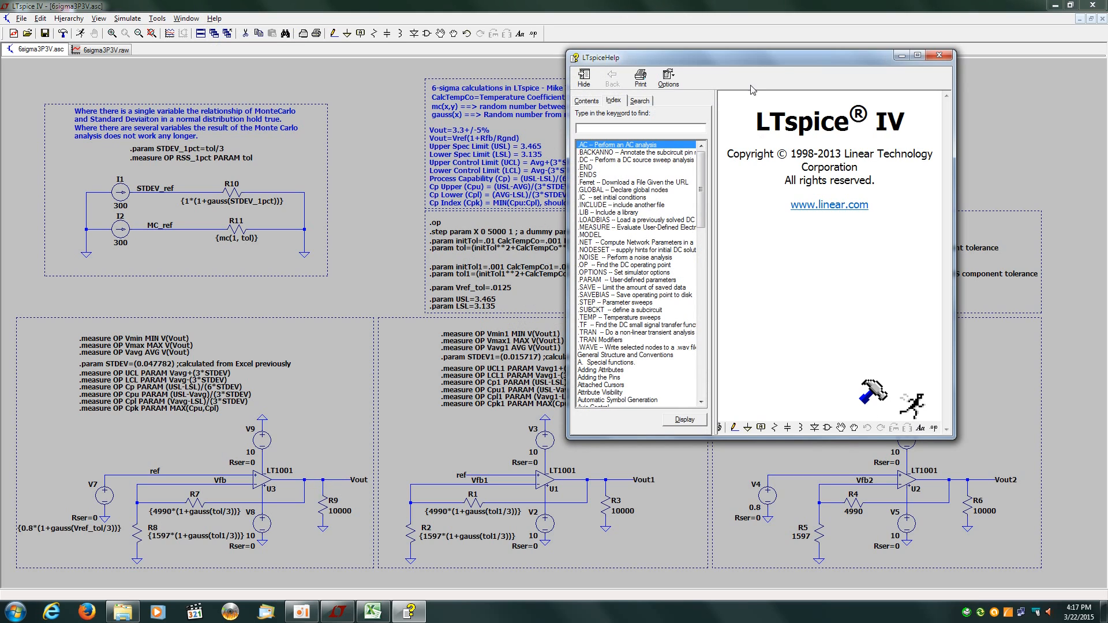
pyautogui.click(938, 56)
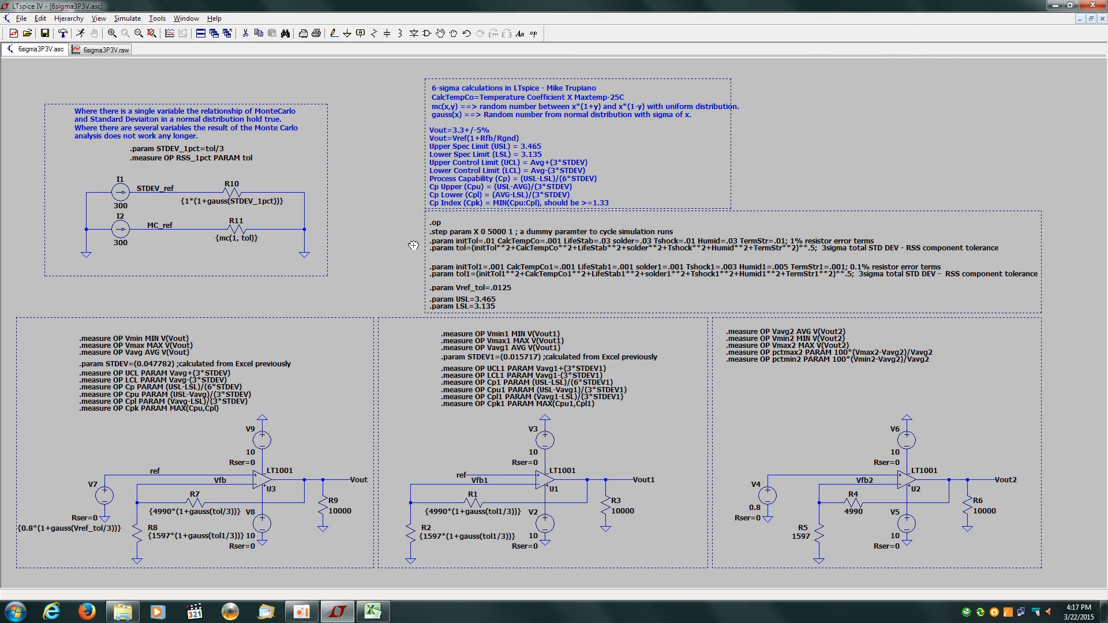
pyautogui.click(442, 240)
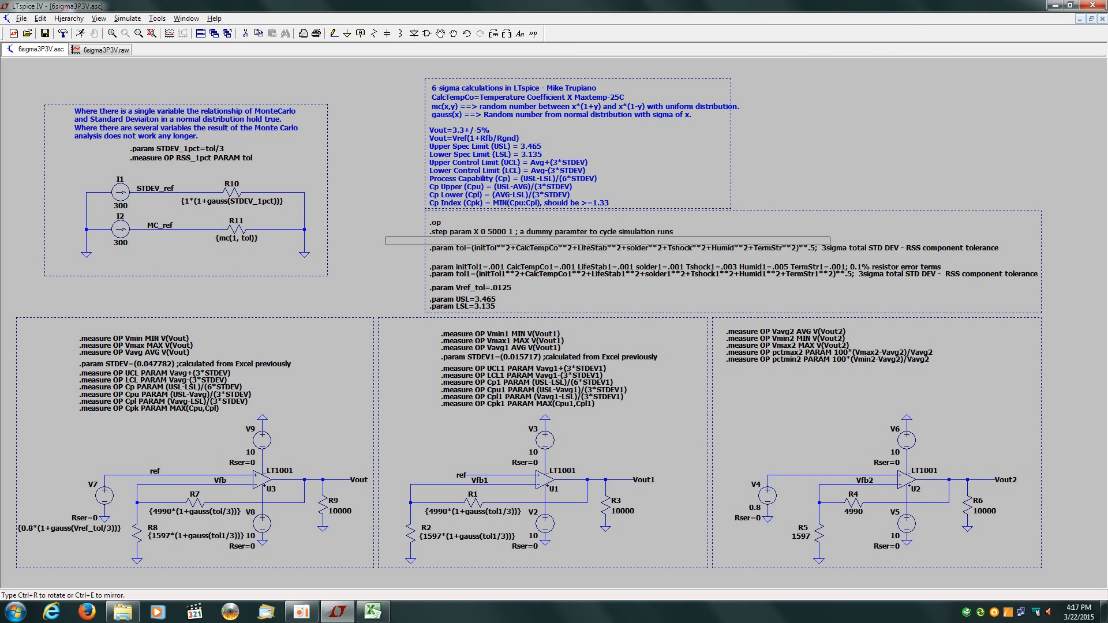
pyautogui.click(516, 242)
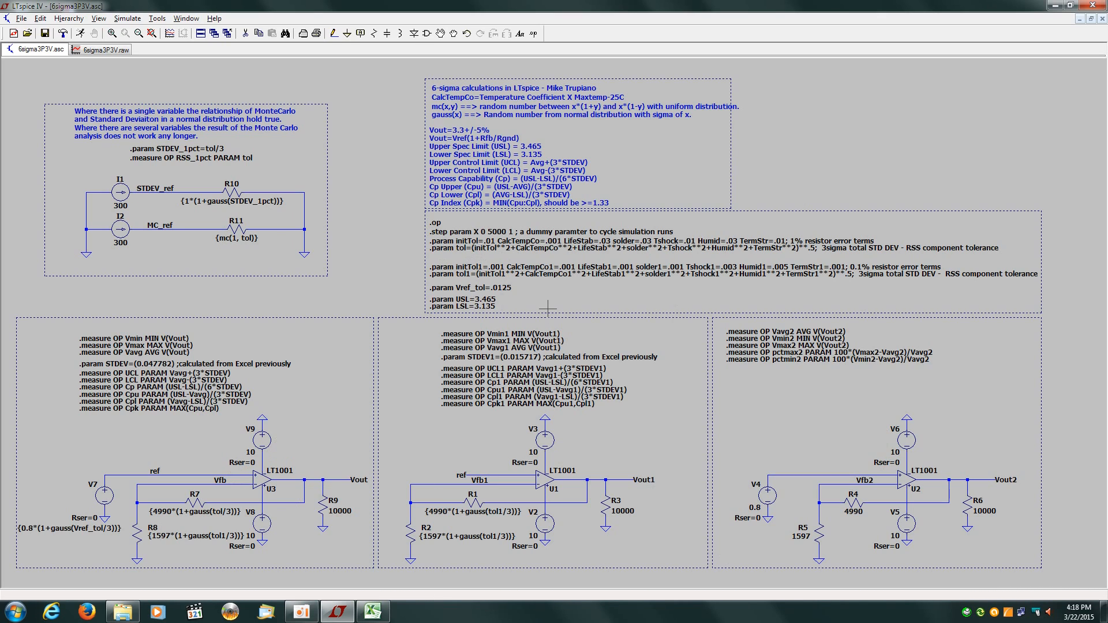
pyautogui.click(99, 18)
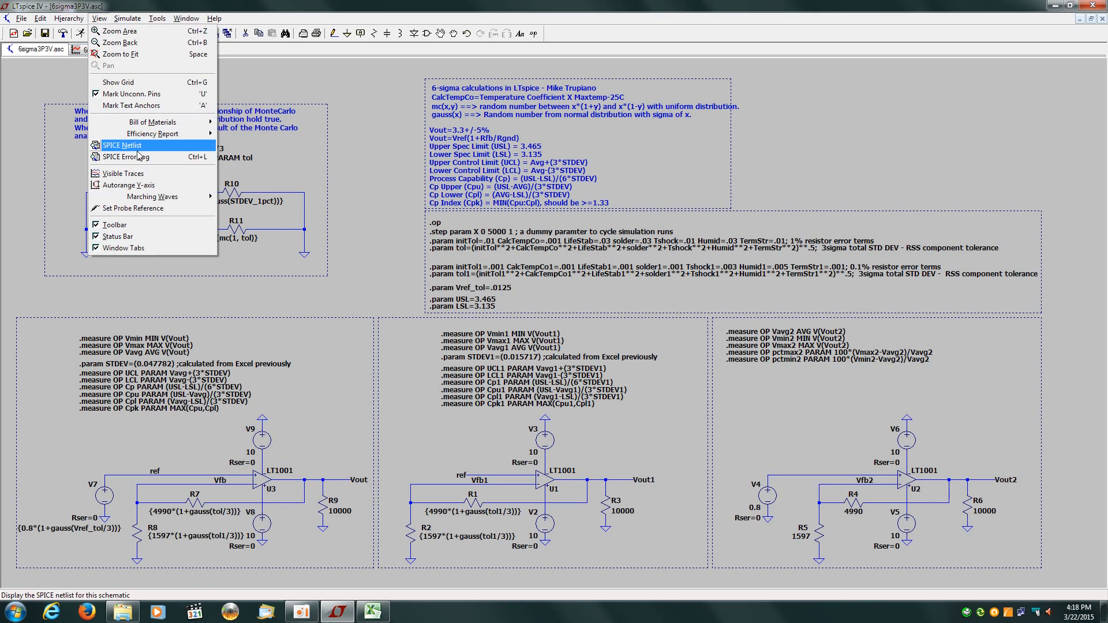
pyautogui.click(272, 5)
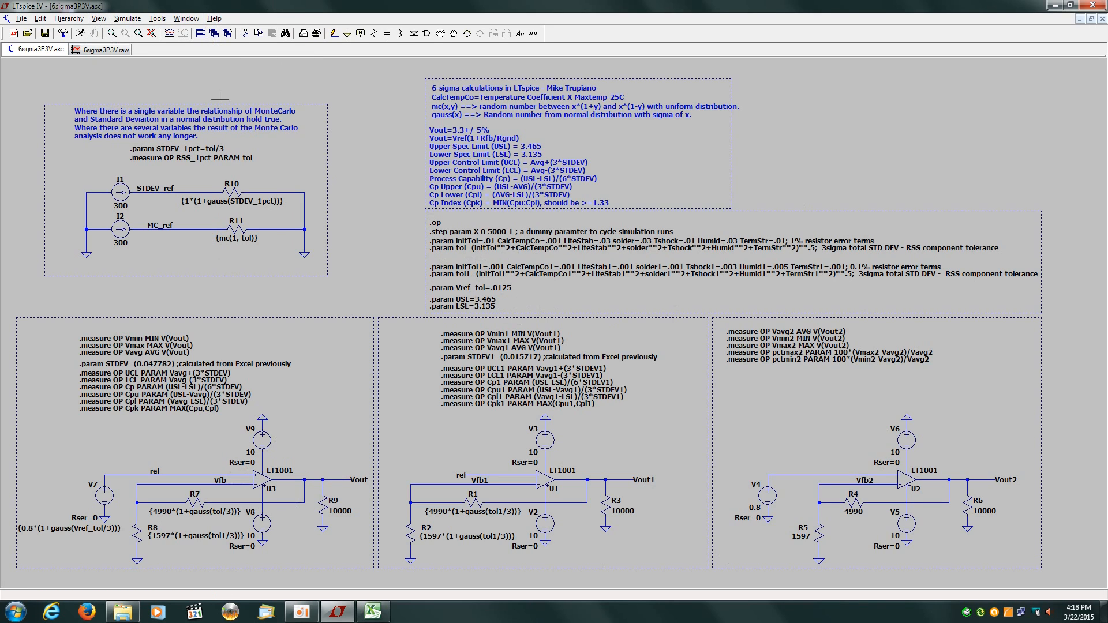
pyautogui.click(101, 51)
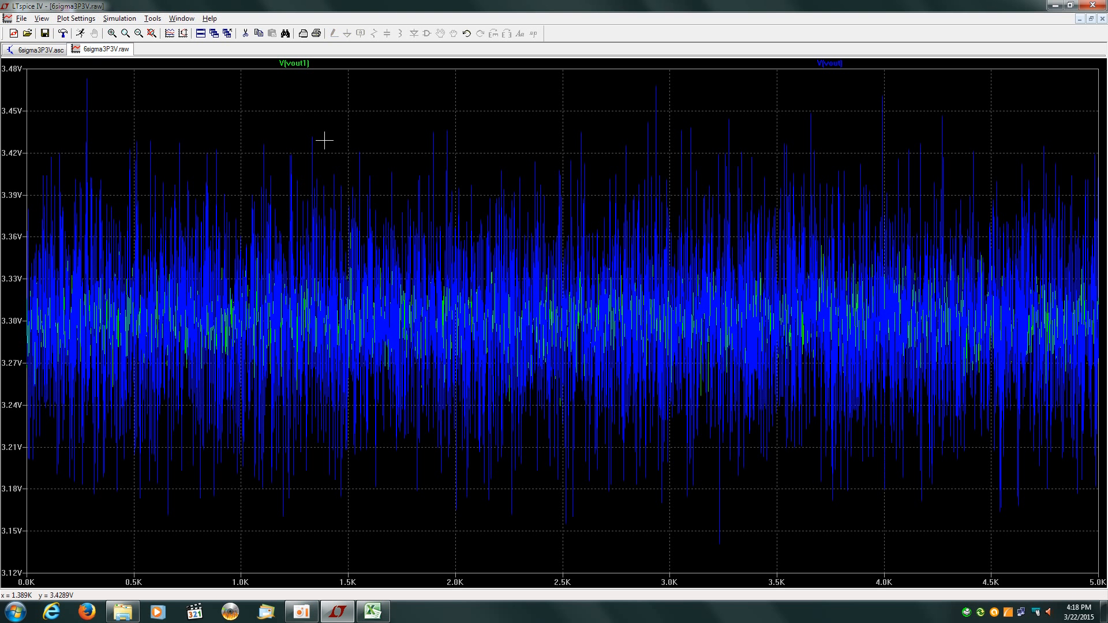
pyautogui.click(38, 51)
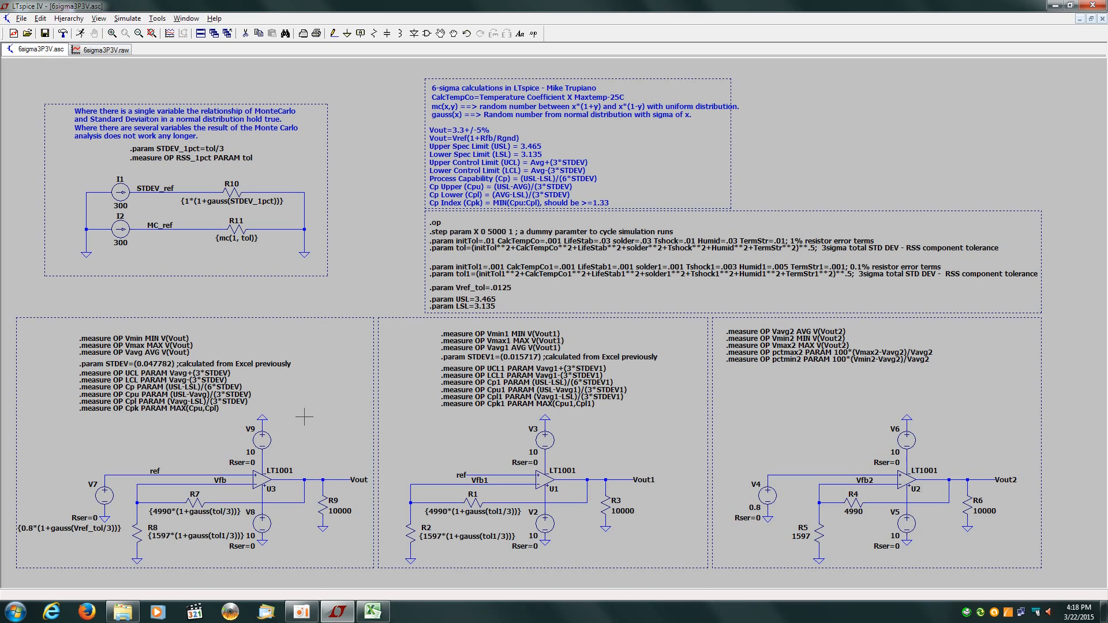